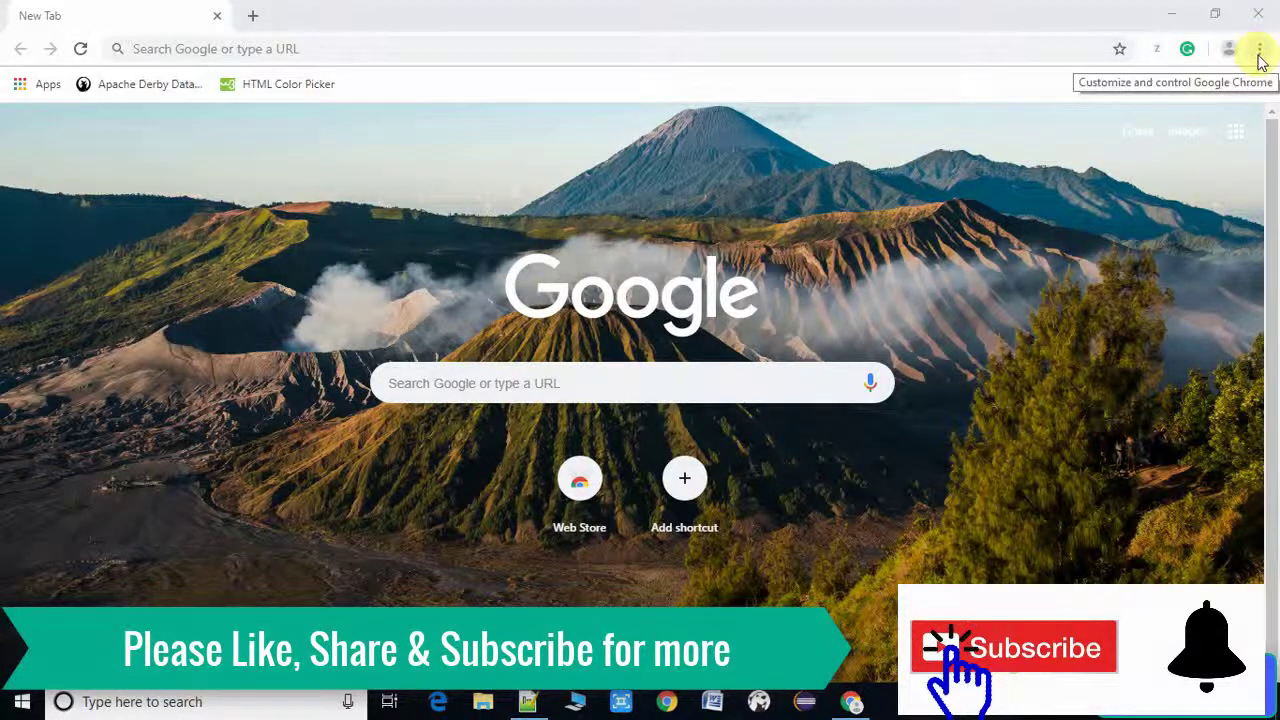
# Open the Downloads section of the browser's advanced settings
pyautogui.click(1259, 52)
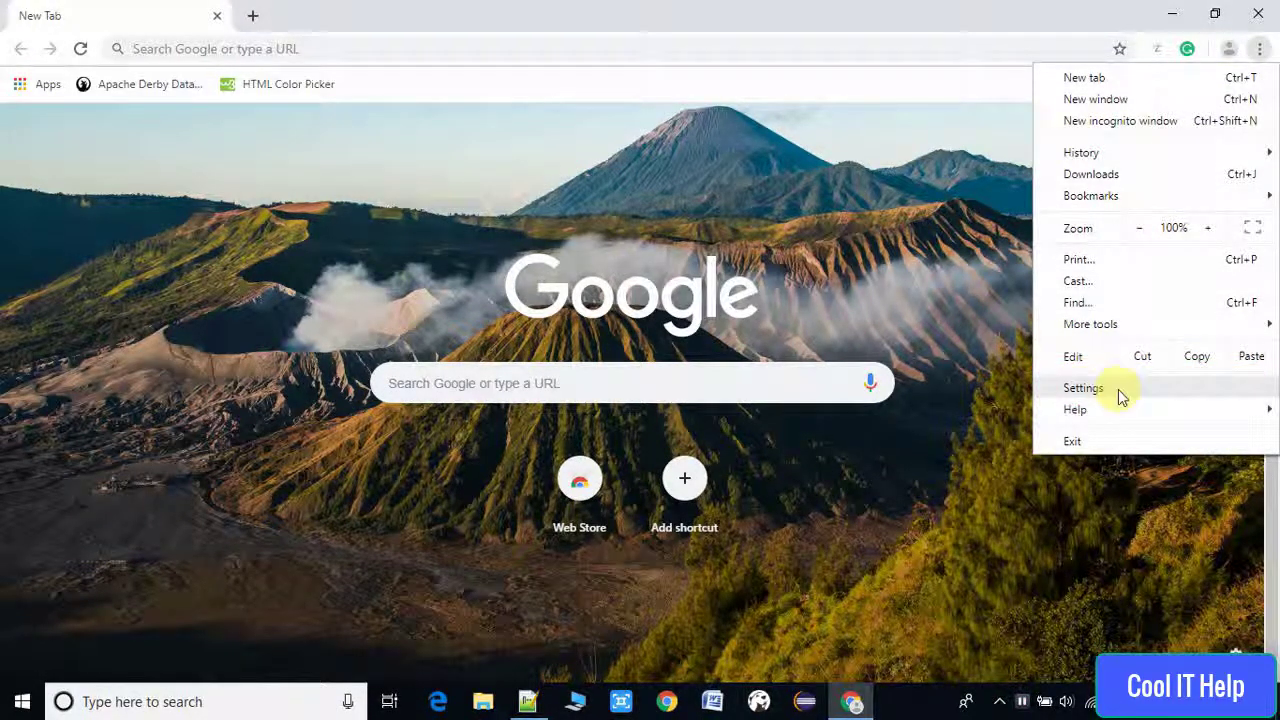
pyautogui.click(1083, 388)
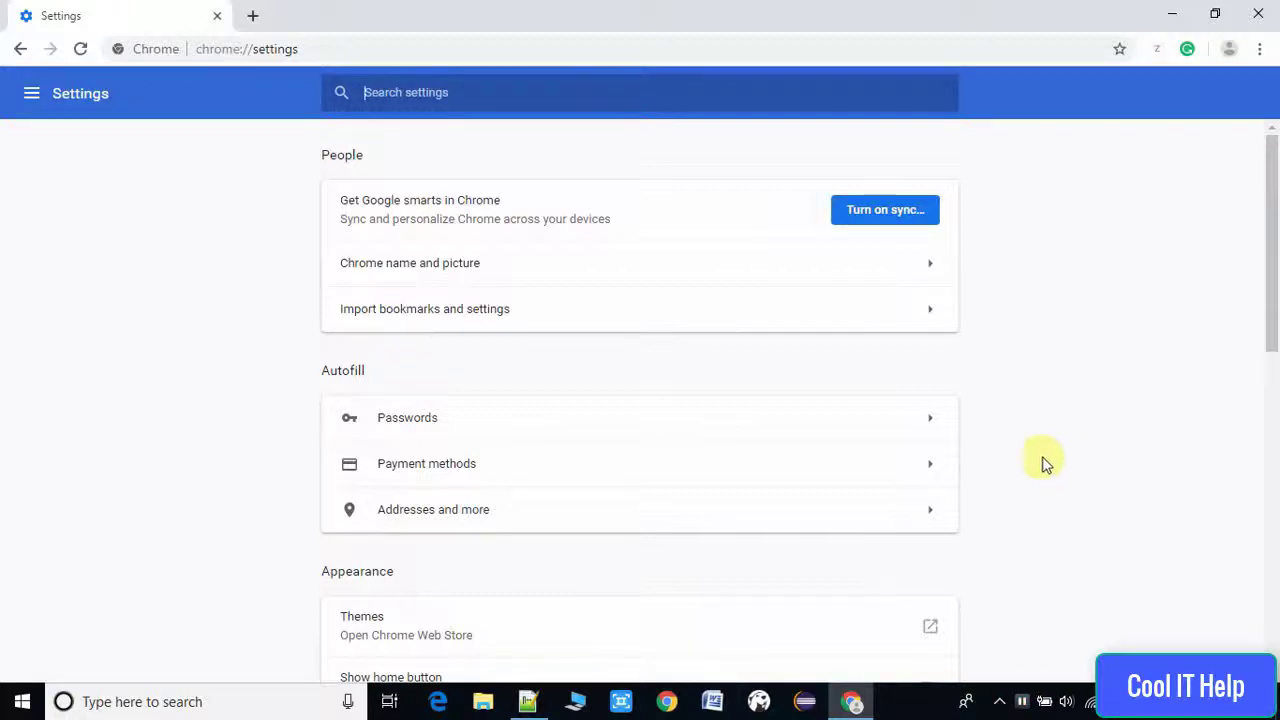
pyautogui.click(32, 95)
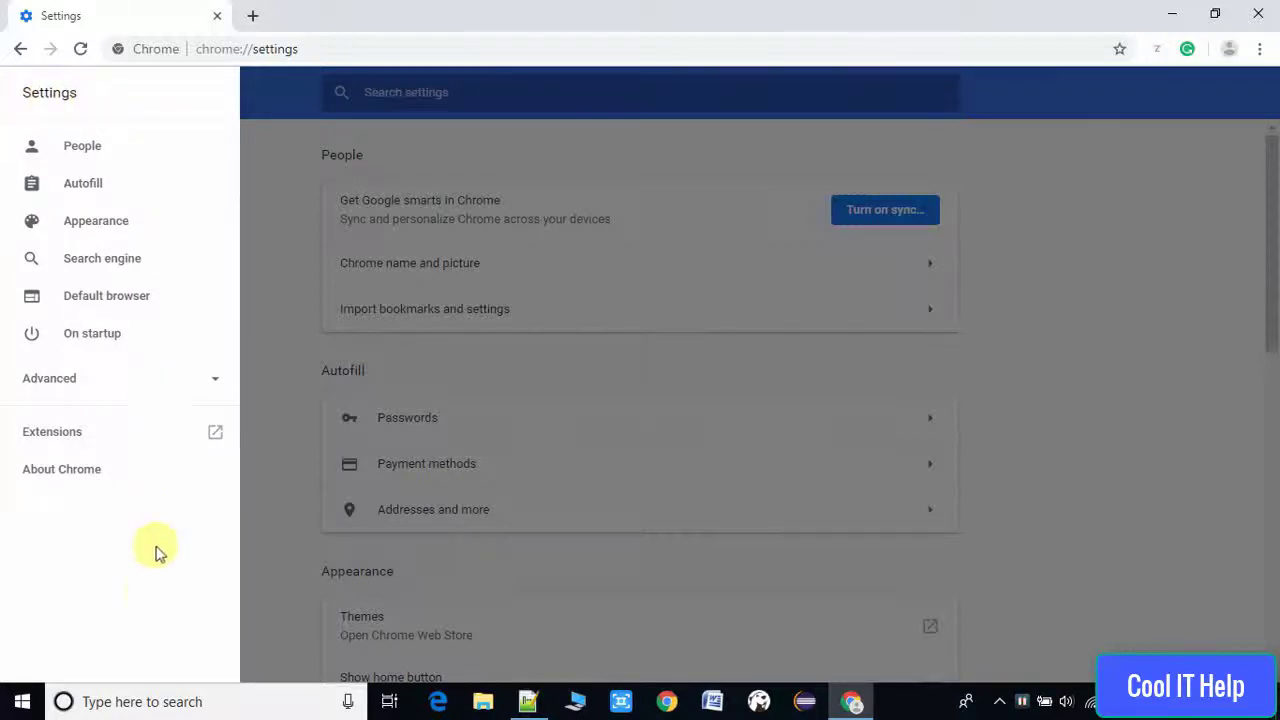
pyautogui.click(212, 385)
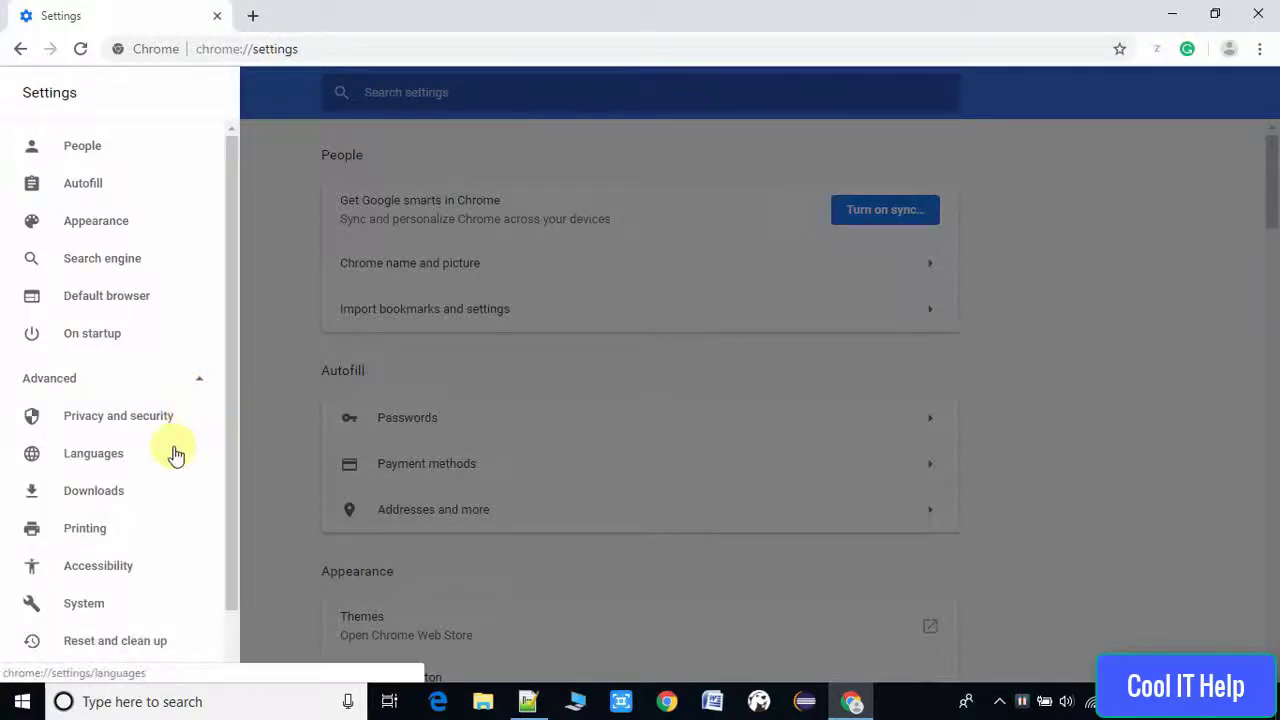
pyautogui.click(93, 495)
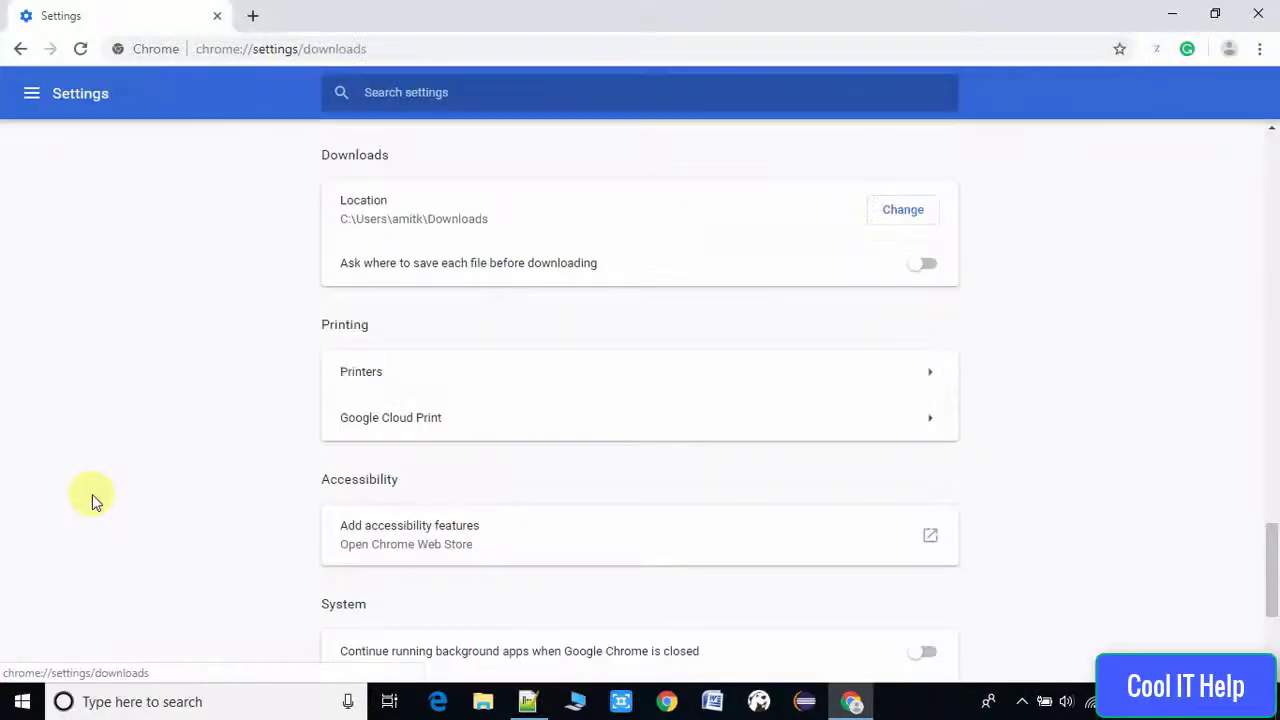
# Examine the Downloads section and its current save location path
pyautogui.moveTo(322, 160); pyautogui.dragTo(395, 162)
pyautogui.click(323, 157)
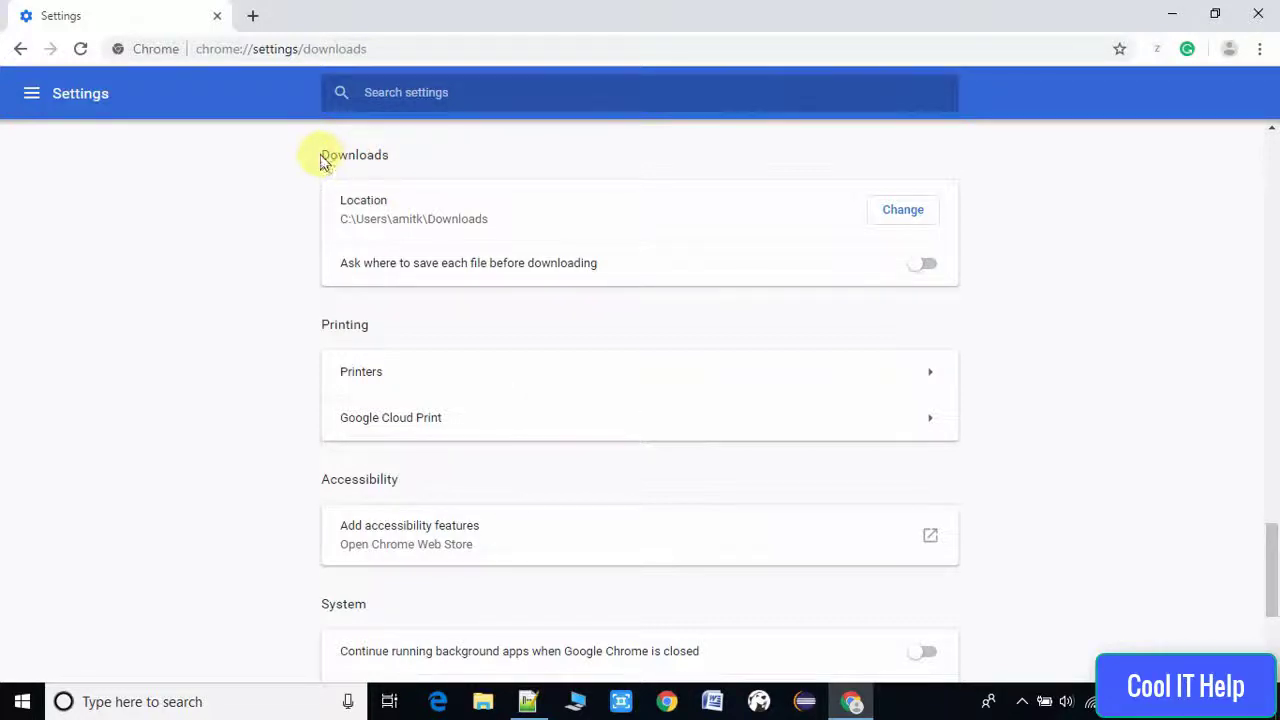
pyautogui.rightClick(386, 157)
pyautogui.click(343, 148)
pyautogui.moveTo(322, 160); pyautogui.dragTo(365, 158)
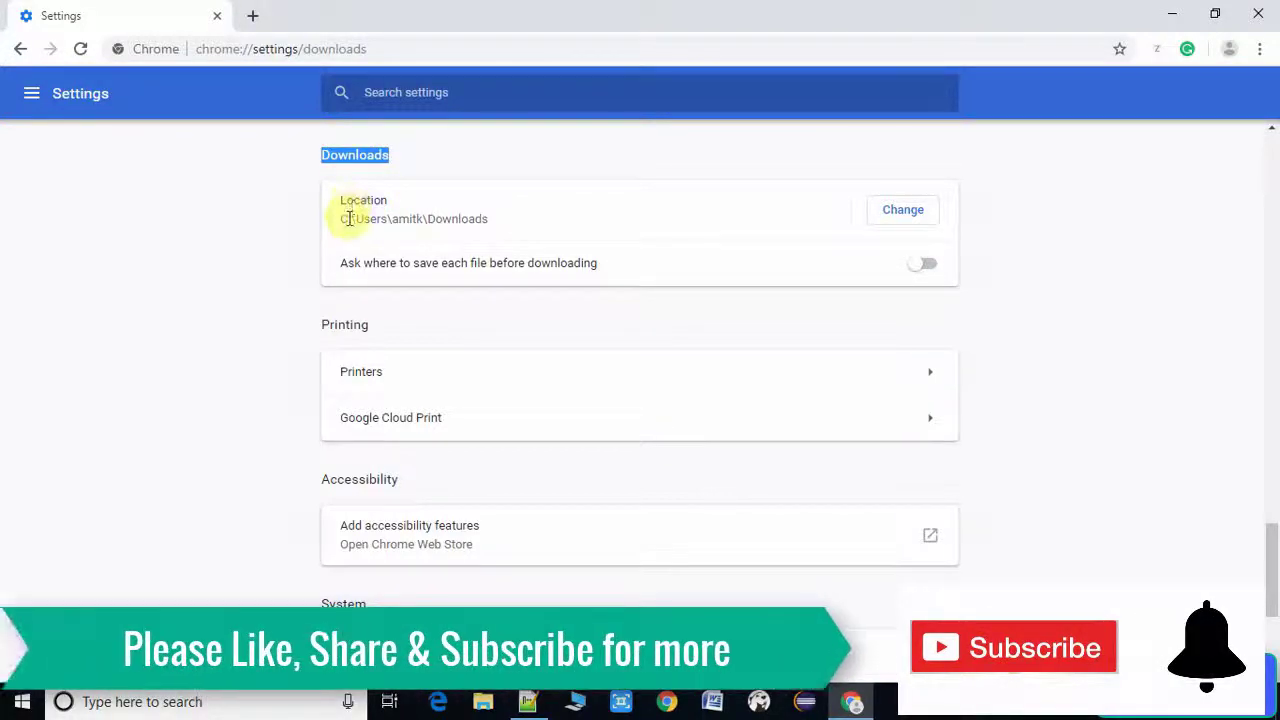
pyautogui.moveTo(342, 222); pyautogui.dragTo(503, 224)
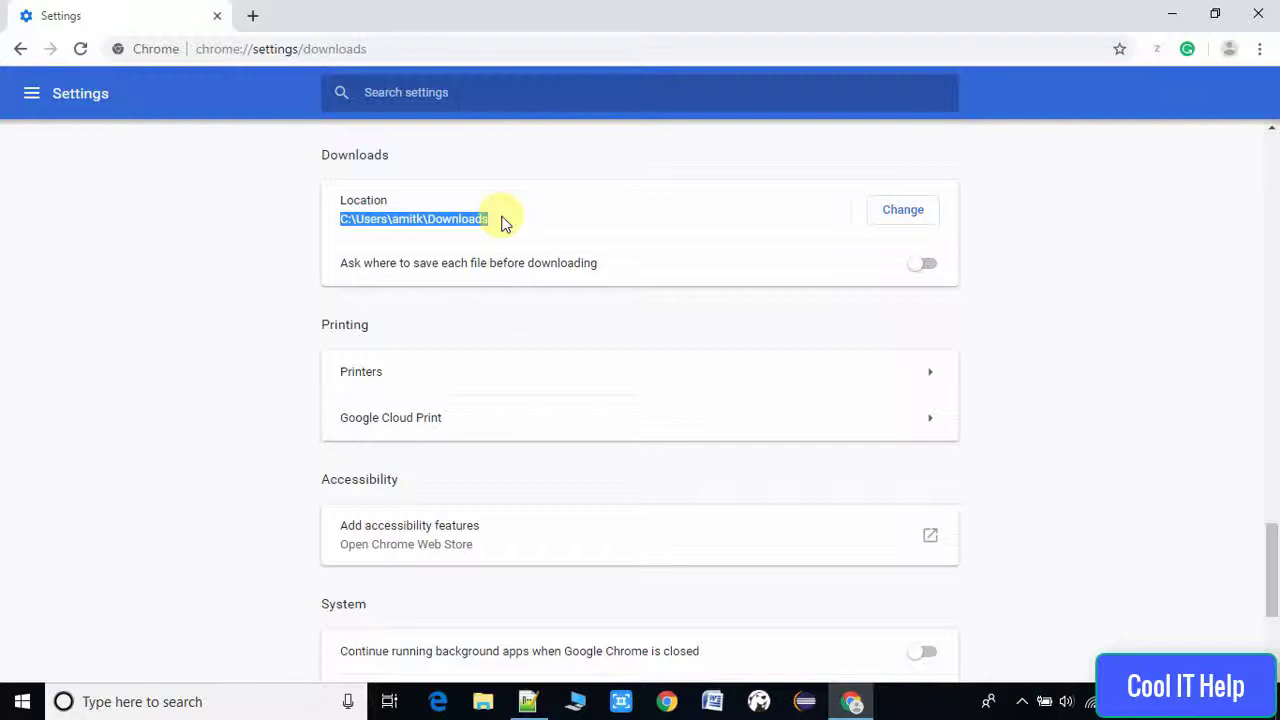
# Start changing the download location and create a folder named MyDownloads inside the Downloads folder
pyautogui.click(902, 211)
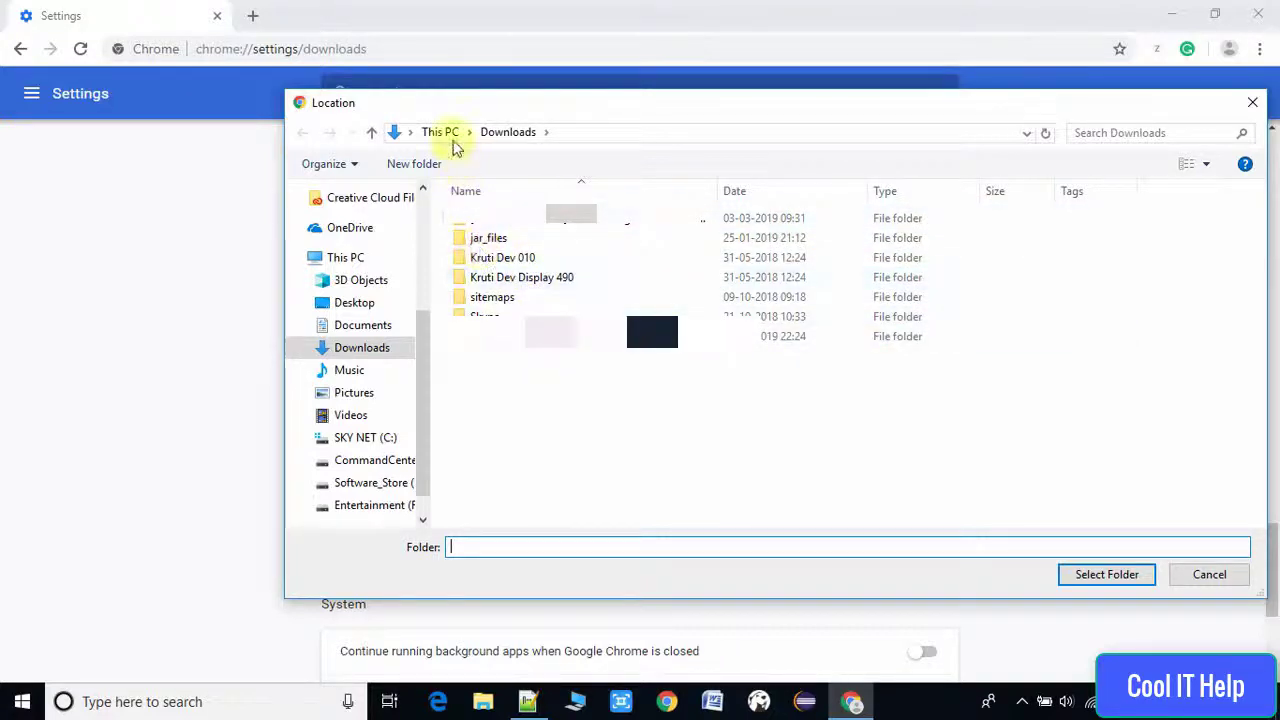
pyautogui.rightClick(573, 419)
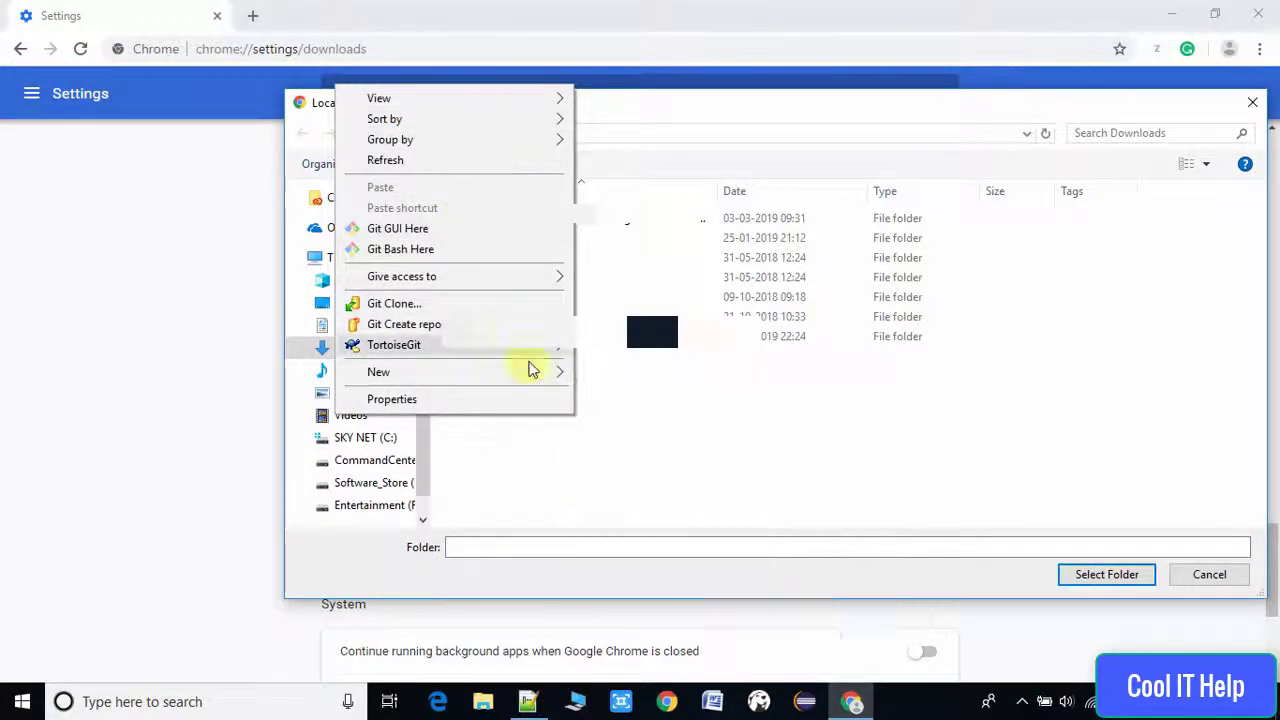
pyautogui.moveTo(558, 385)
pyautogui.click(616, 374)
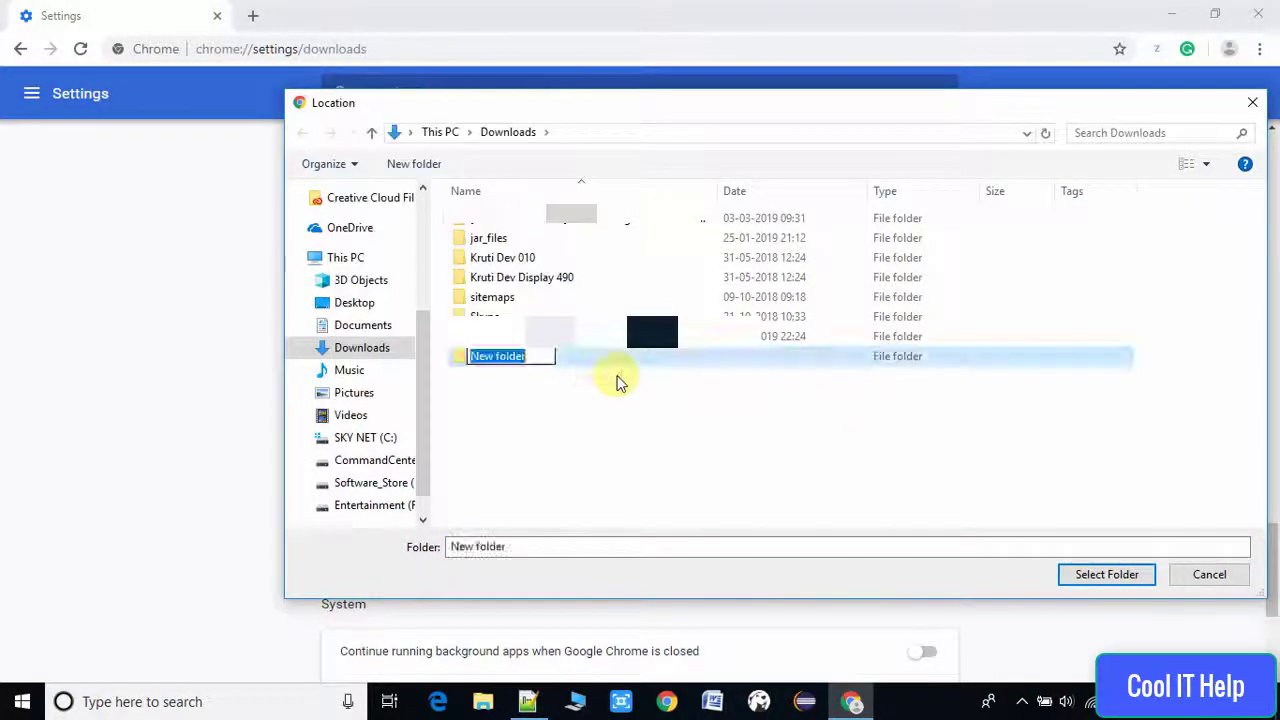
pyautogui.press('BackSpace')
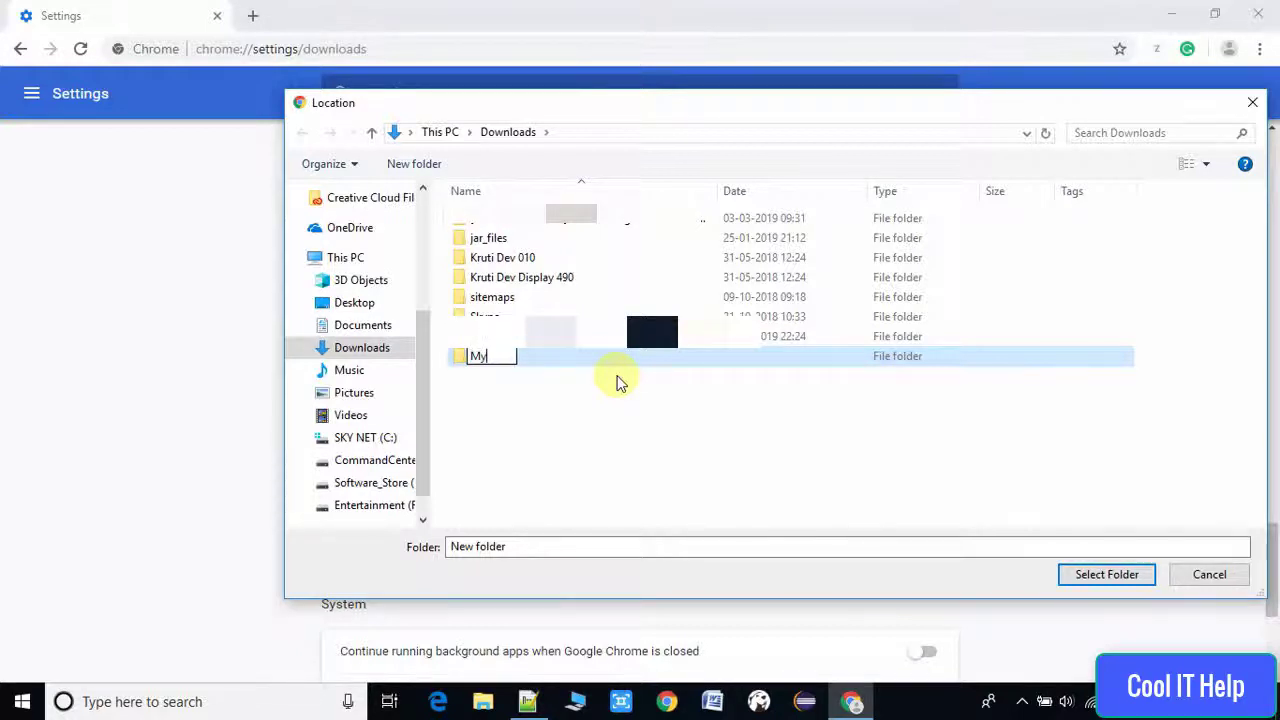
pyautogui.write('MyDownloads')
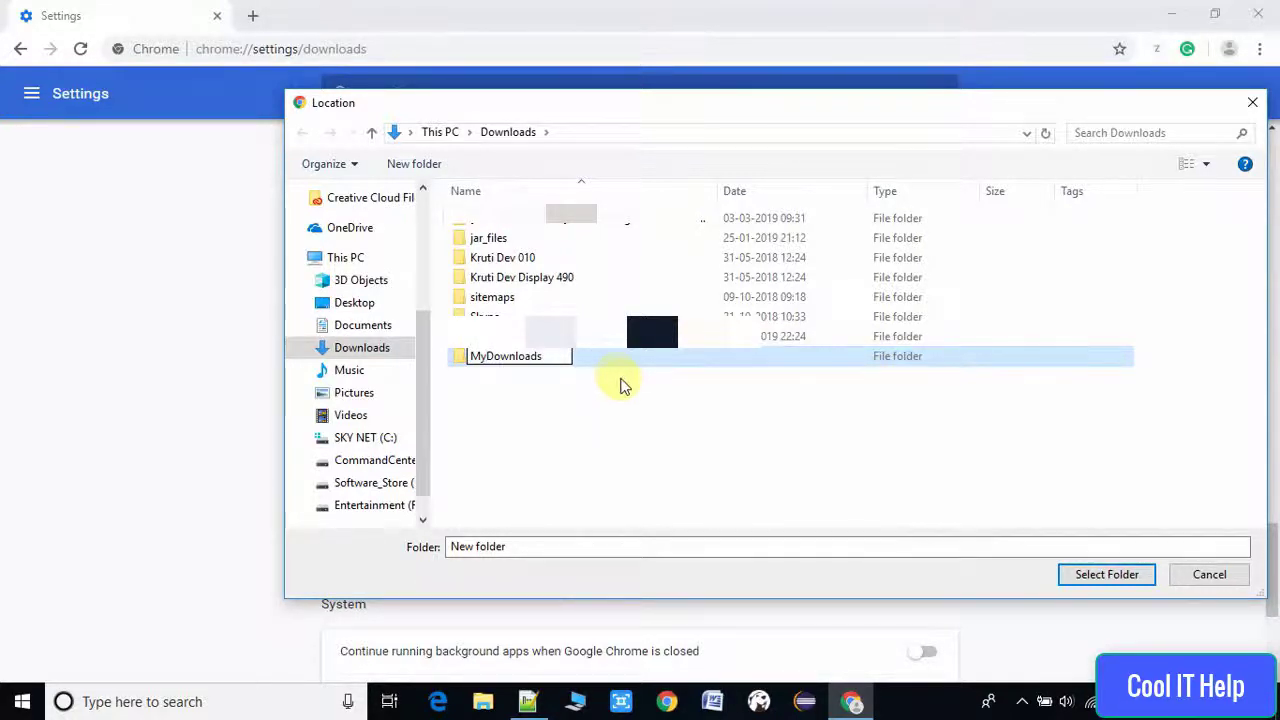
pyautogui.click(612, 410)
# Set the new MyDownloads folder as the browser's download location
pyautogui.click(536, 357)
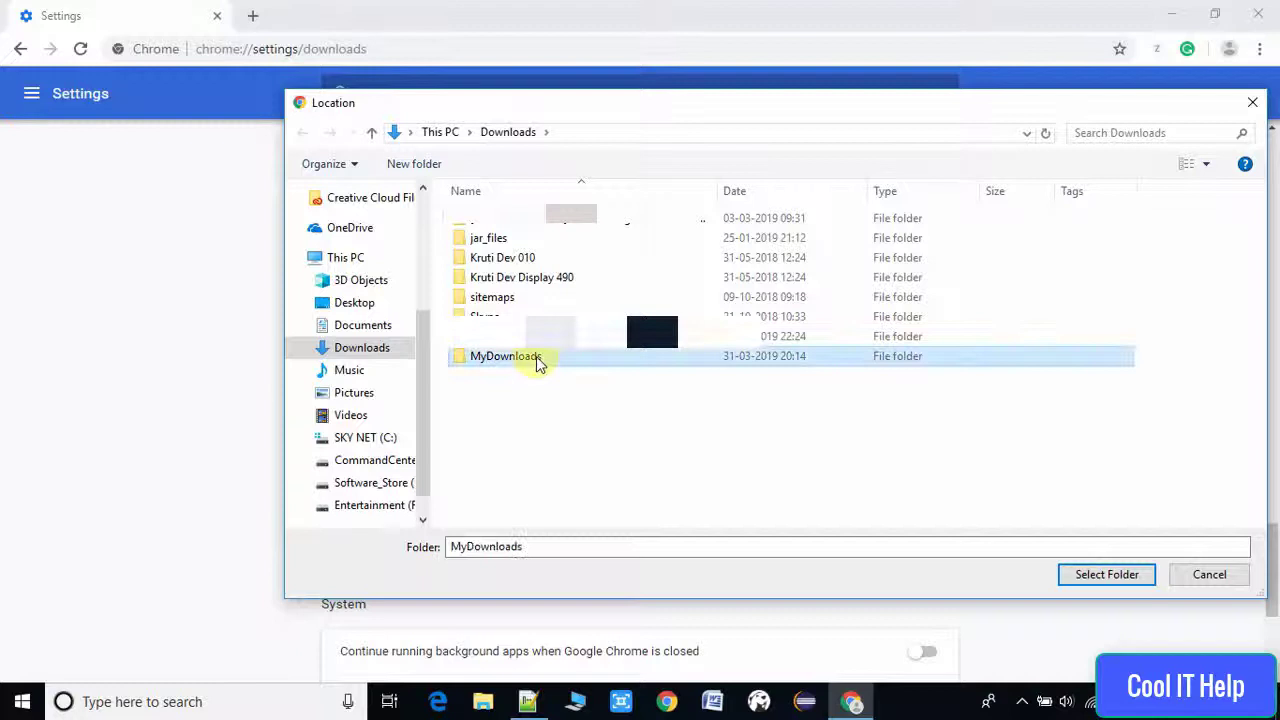
pyautogui.doubleClick(536, 357)
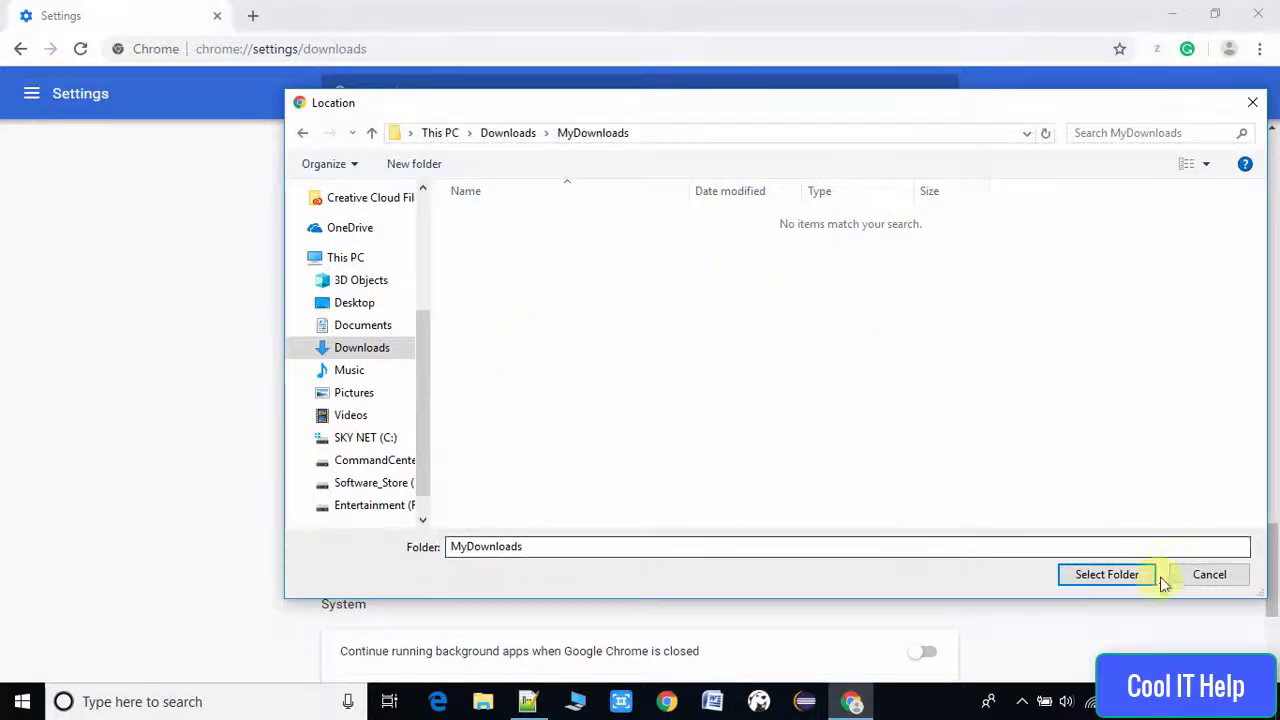
pyautogui.click(1106, 575)
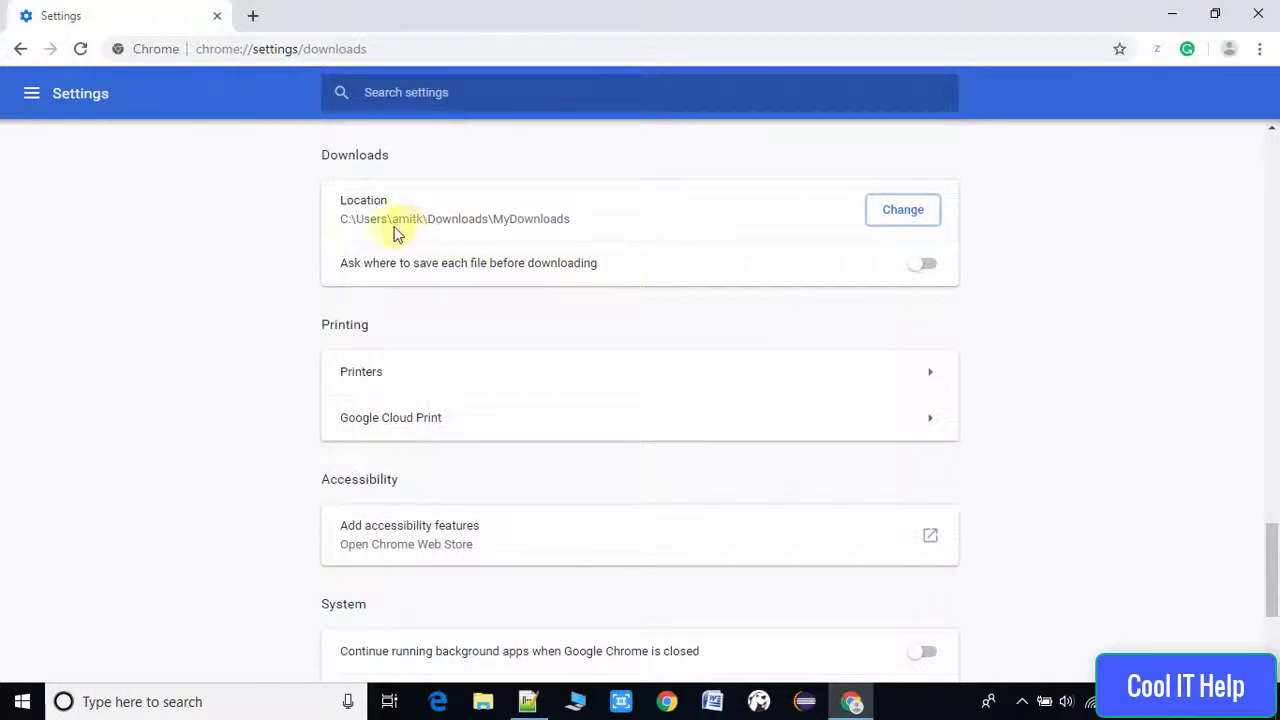
# Check the download location path shown in the Downloads settings
pyautogui.moveTo(342, 219); pyautogui.dragTo(575, 230)
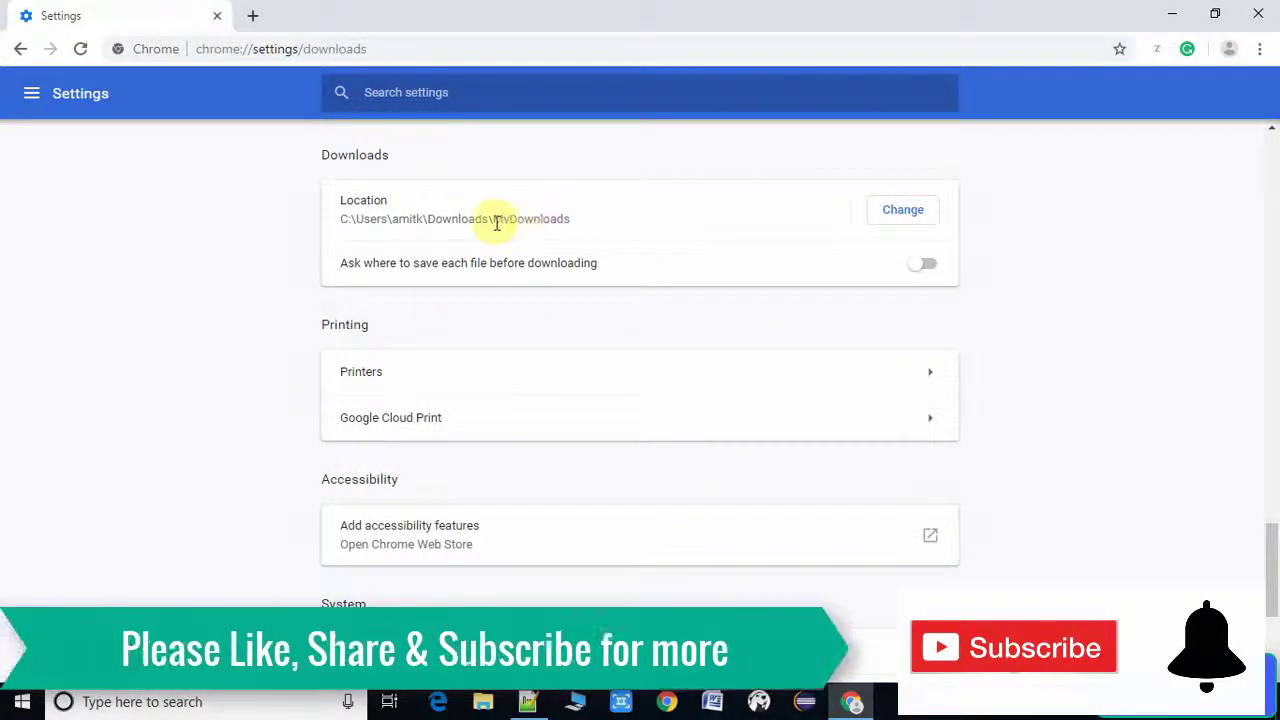
pyautogui.moveTo(496, 219); pyautogui.dragTo(573, 219)
pyautogui.rightClick(573, 219)
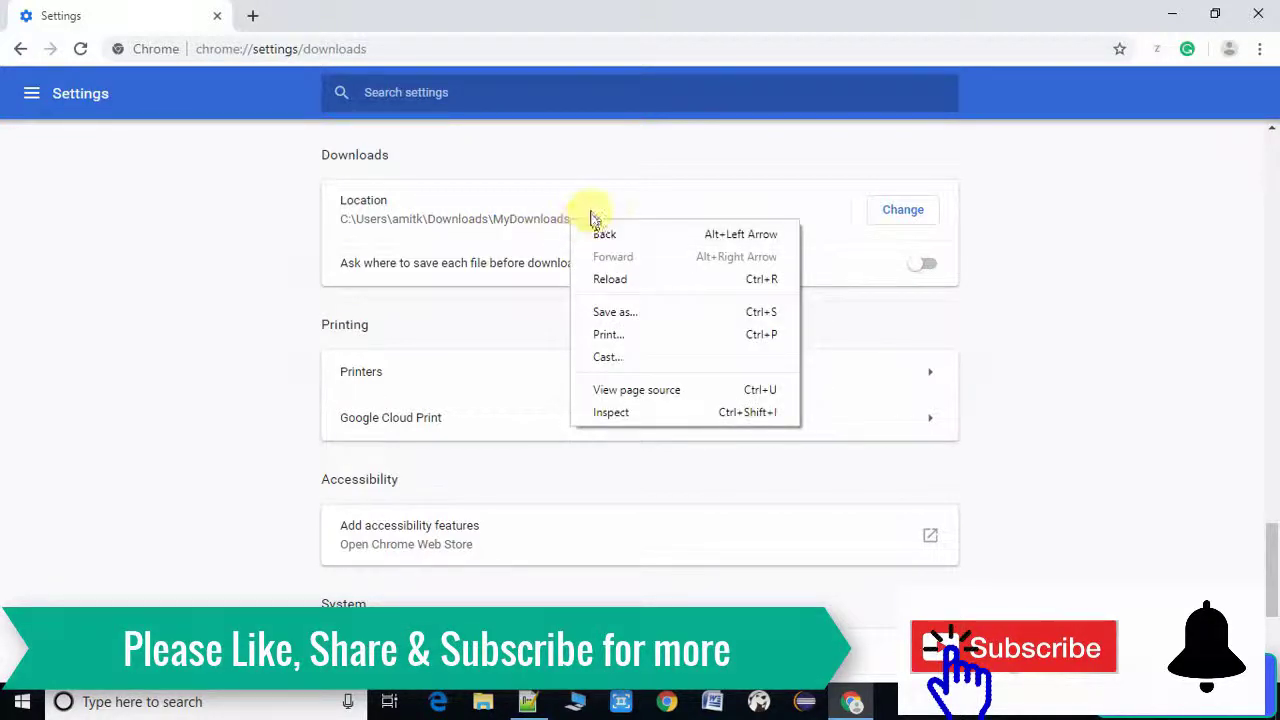
pyautogui.click(591, 217)
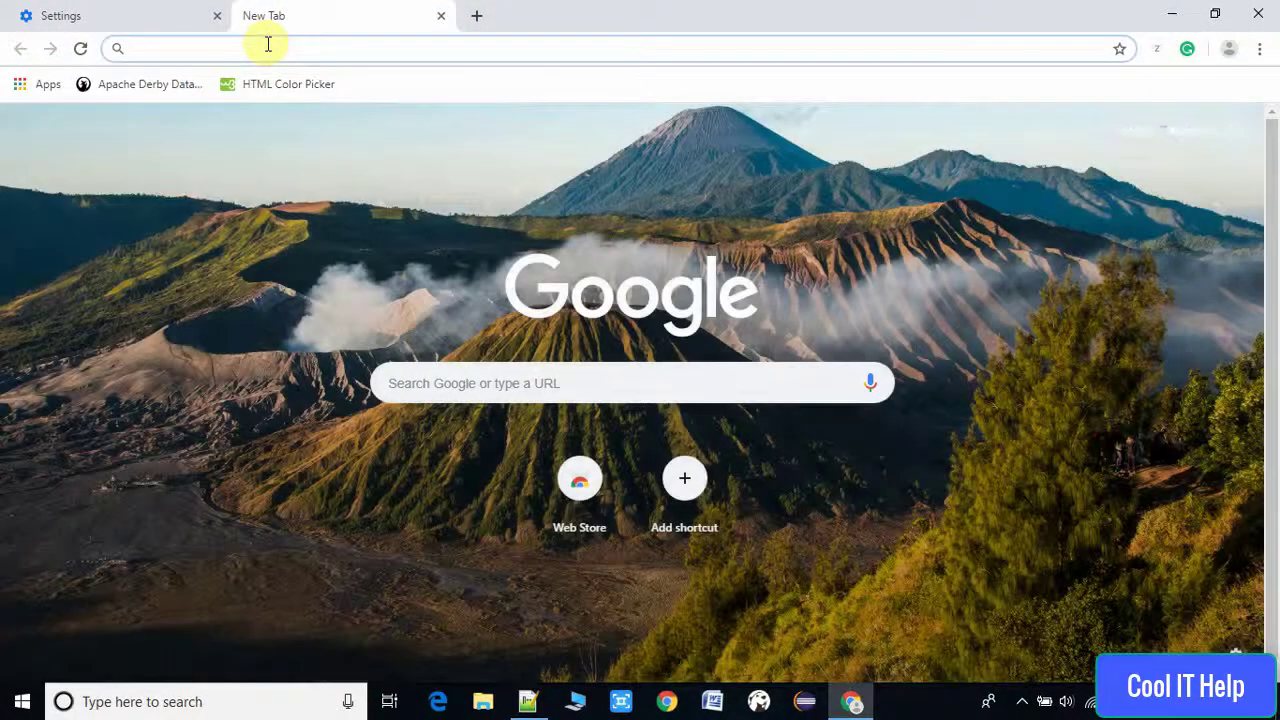
# Search the web in a new tab for "download smaple pdf file" and open the "A Simple PDF File" result
pyautogui.write('dol')
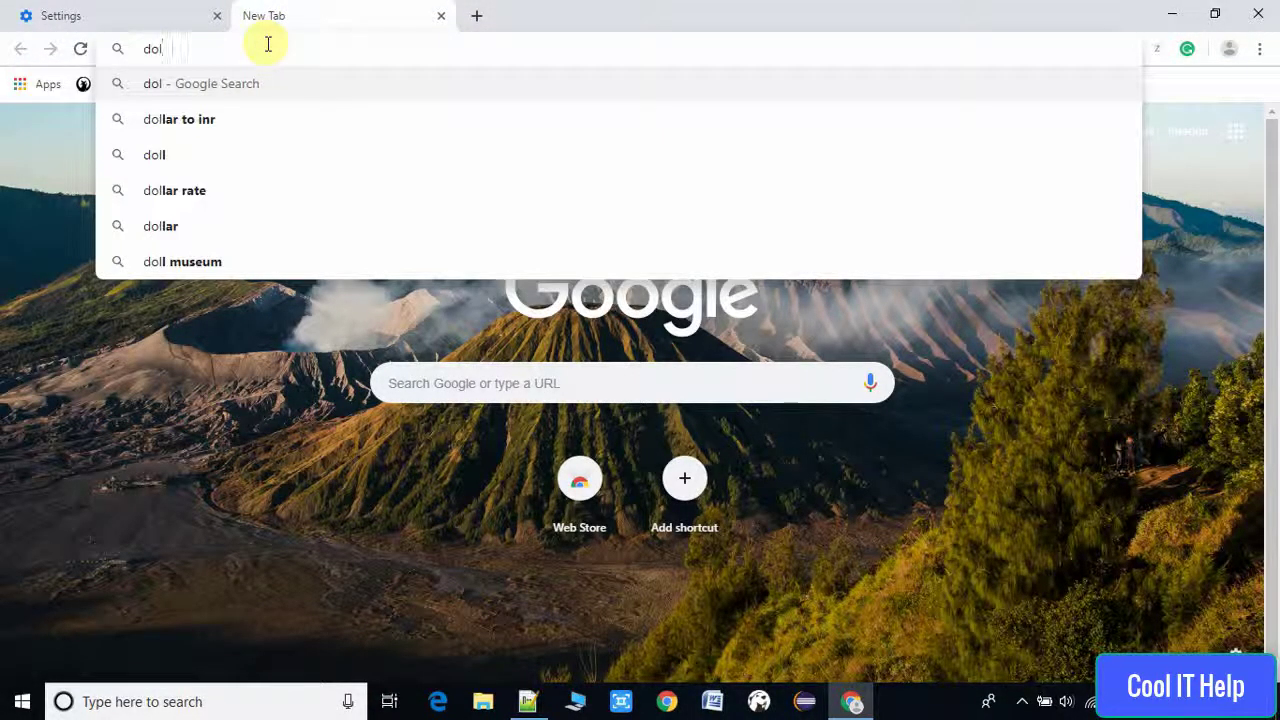
pyautogui.press('BackSpace')
pyautogui.write('wnload sm')
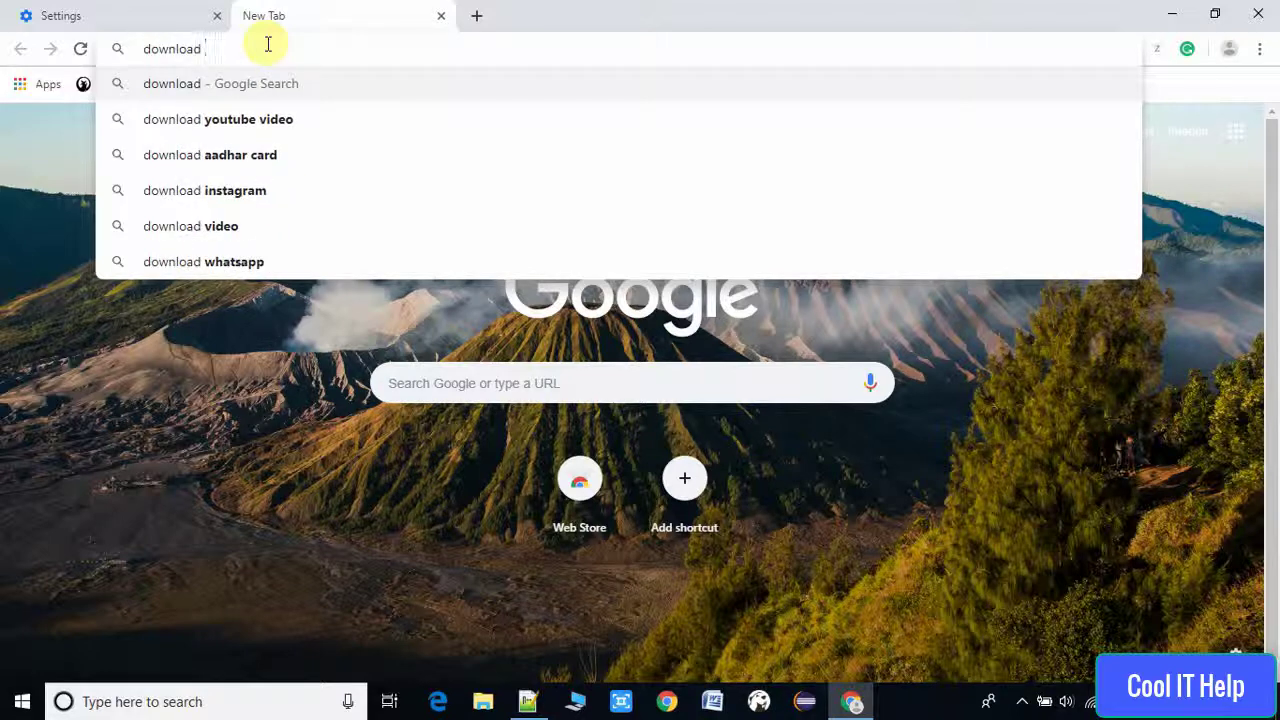
pyautogui.write('aple pdf file')
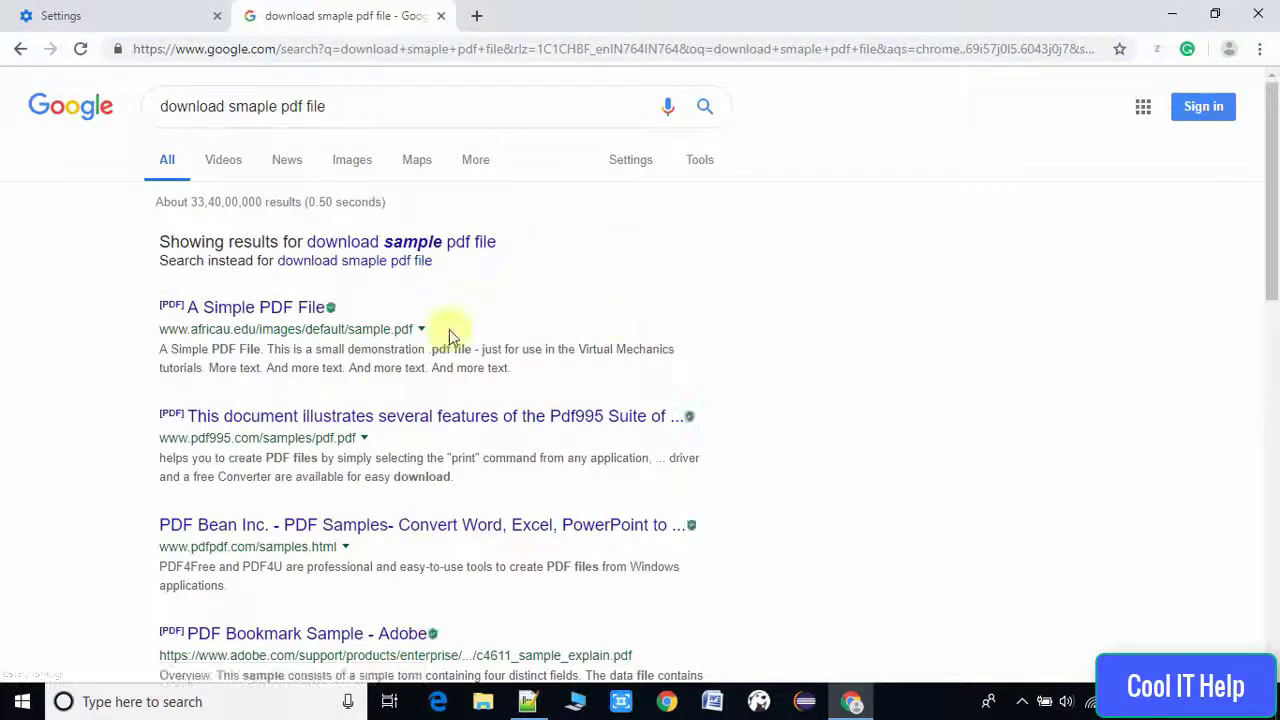
pyautogui.click(298, 310)
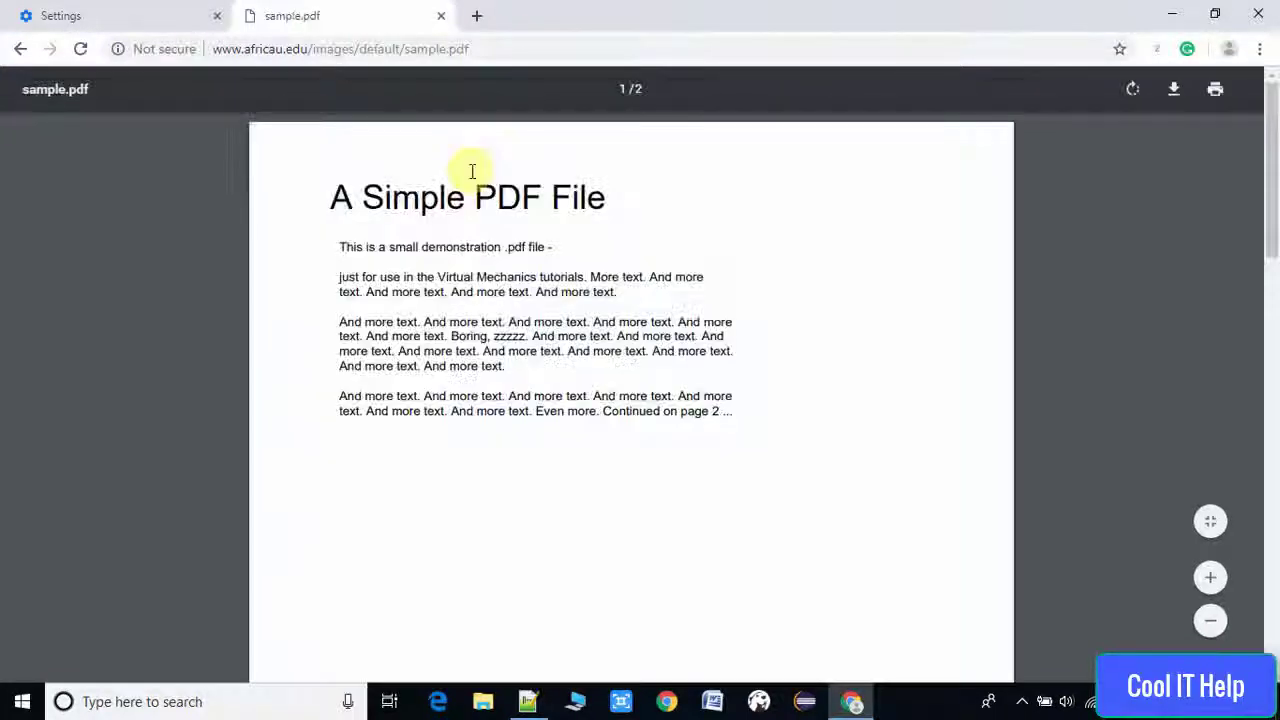
# Download sample.pdf into the MyDownloads folder and show the downloaded file in its folder
pyautogui.click(1175, 90)
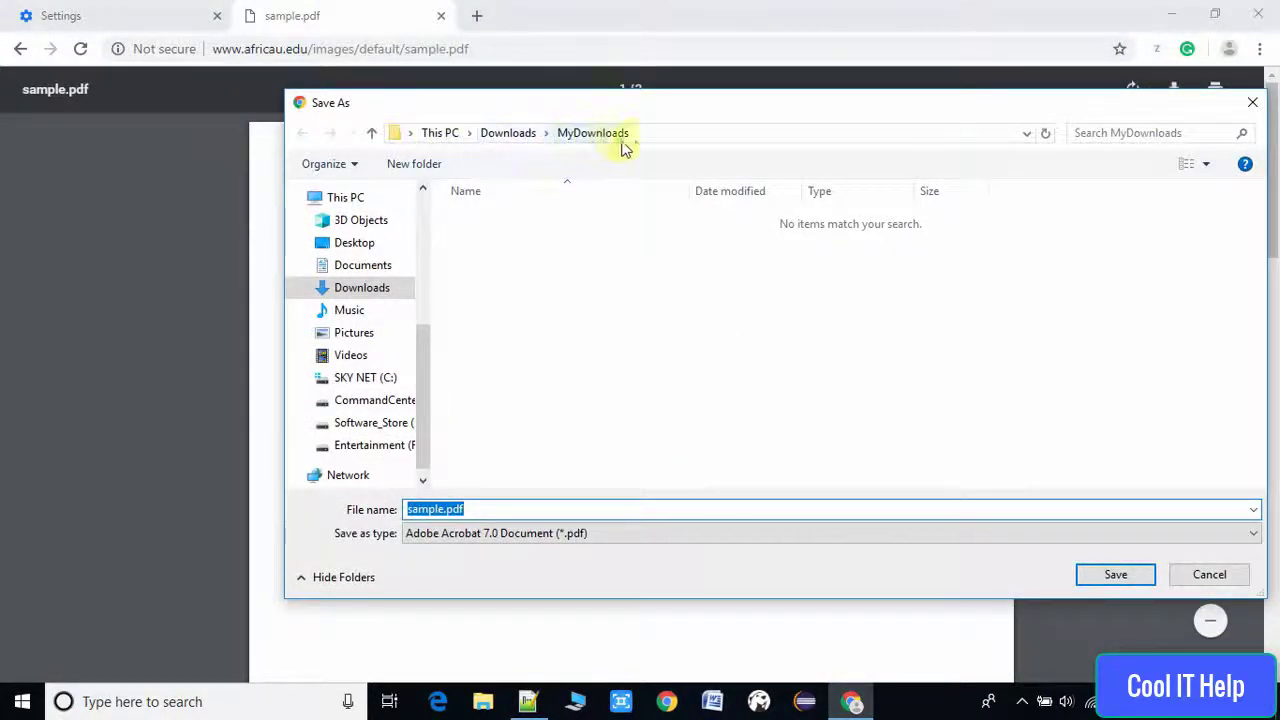
pyautogui.click(1135, 590)
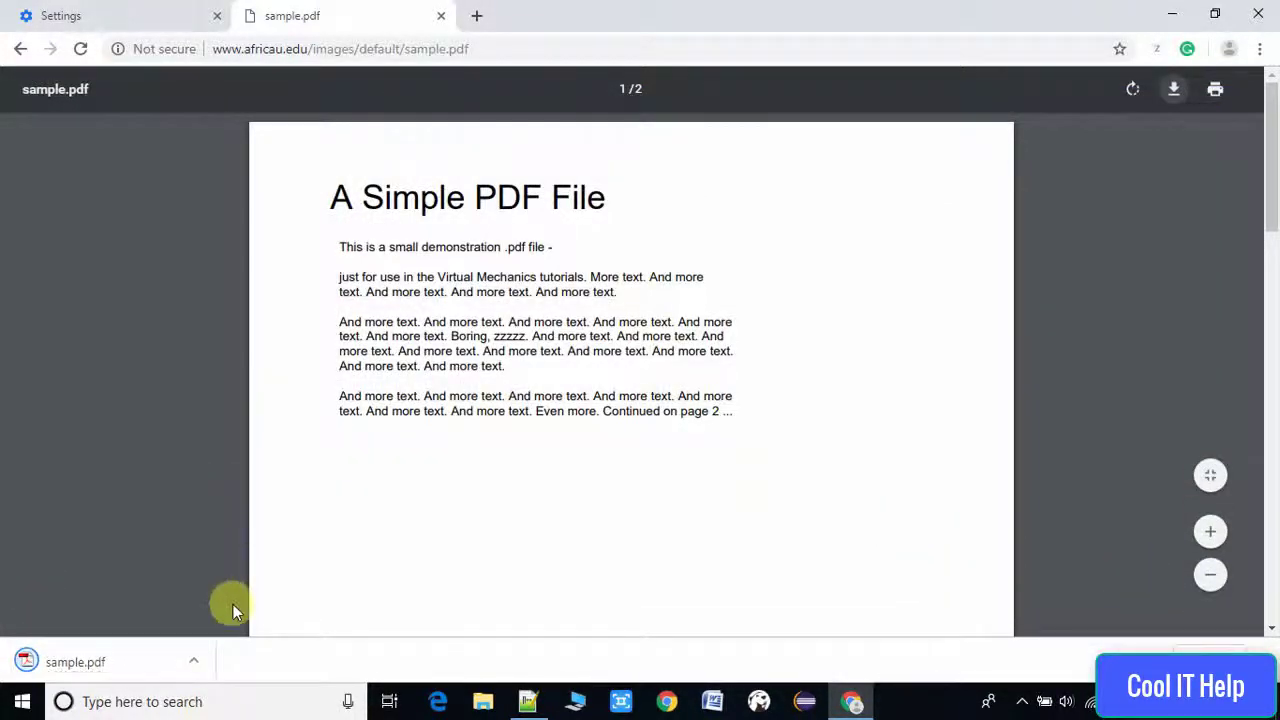
pyautogui.click(211, 660)
pyautogui.click(233, 596)
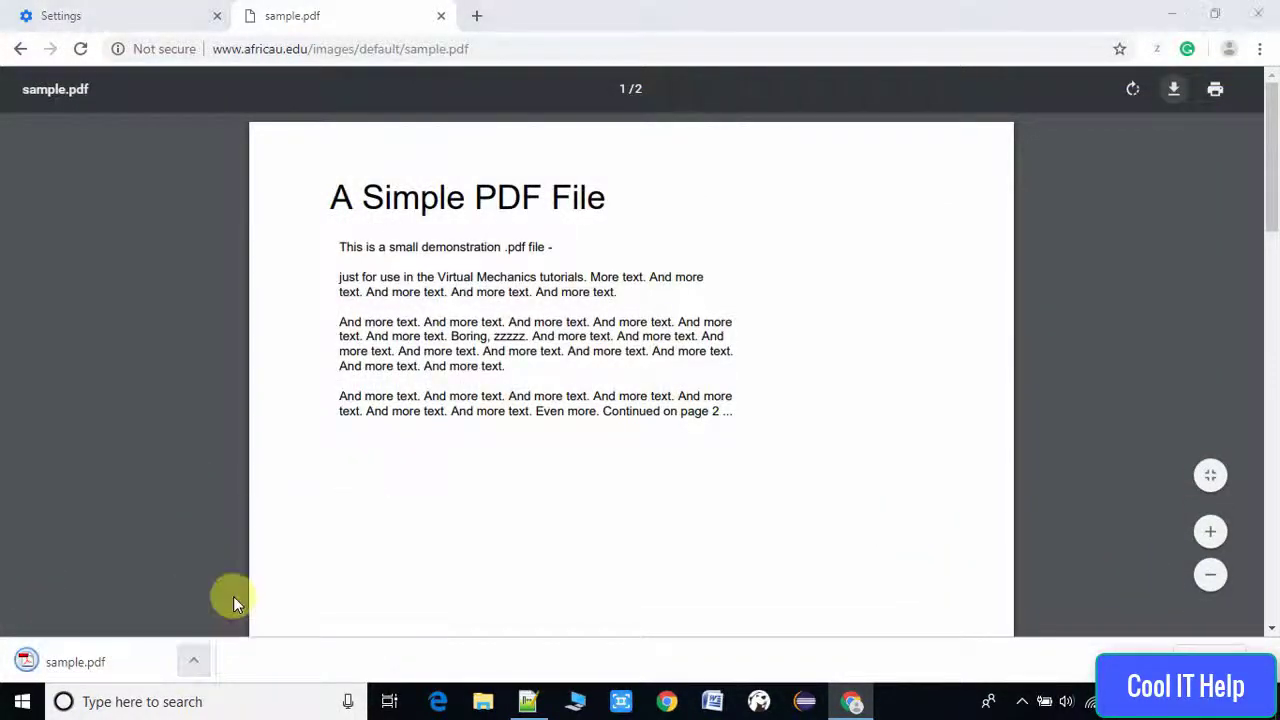